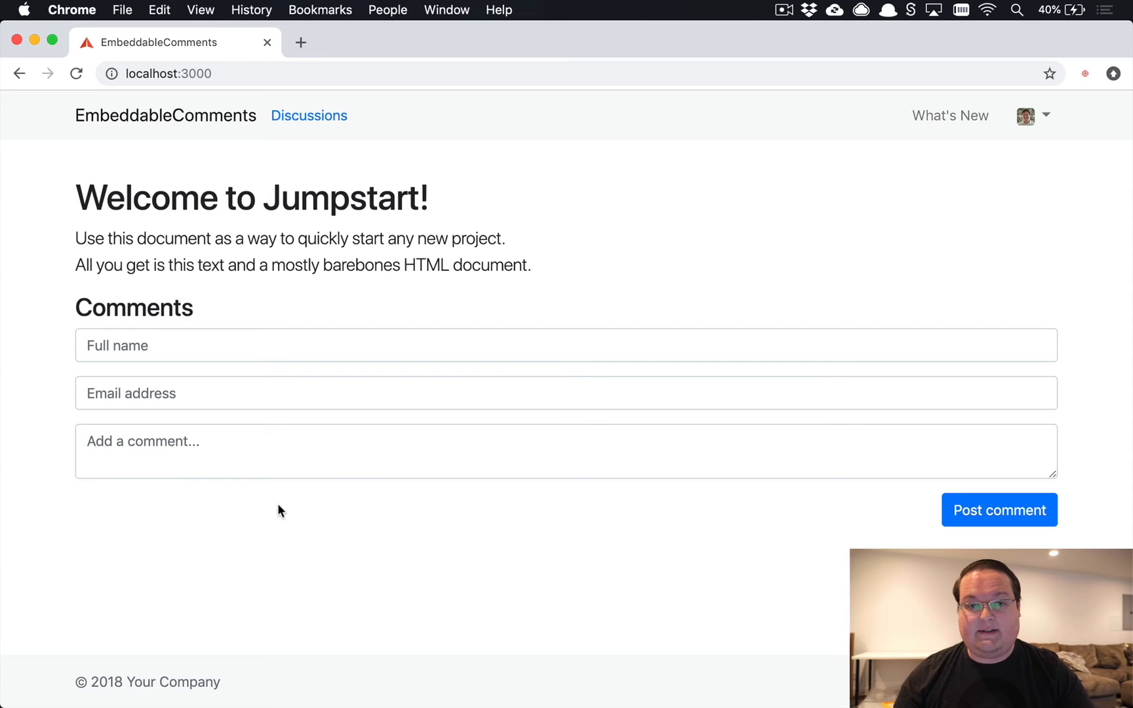
Run 'rails g scaffold Site user:references domain' in the terminal to generate the Site scaffold.
{"action": "key", "text": "super+Tab"}
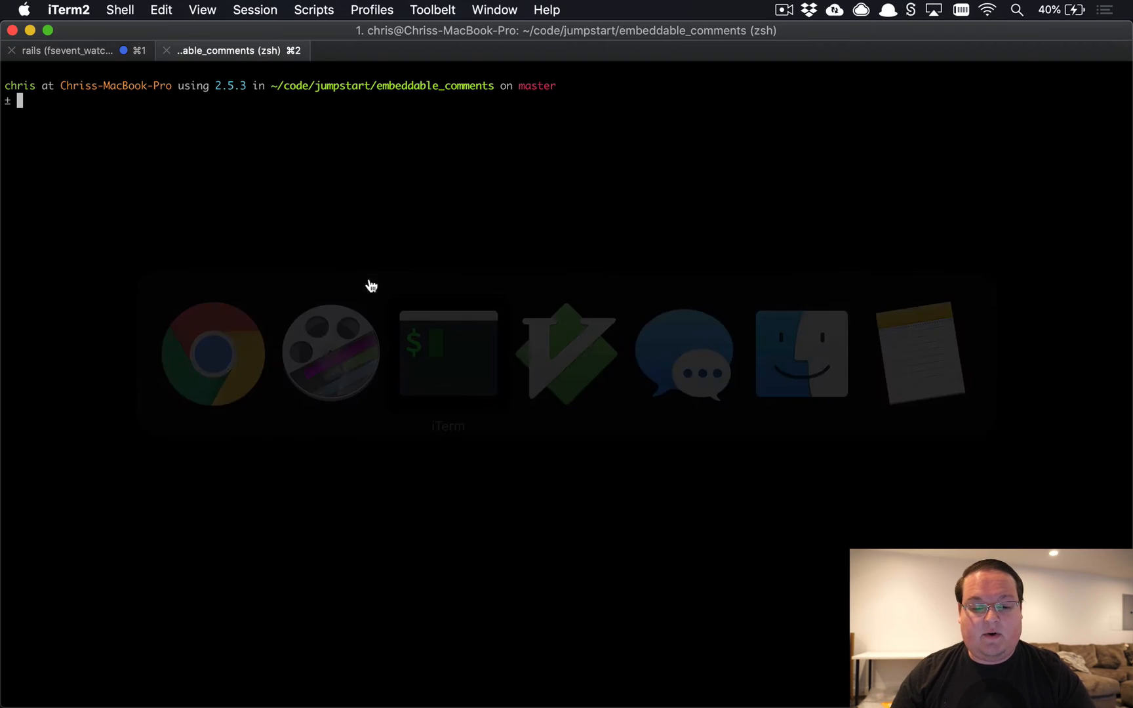
{"action": "type", "text": "rails g scaffold Site u"}
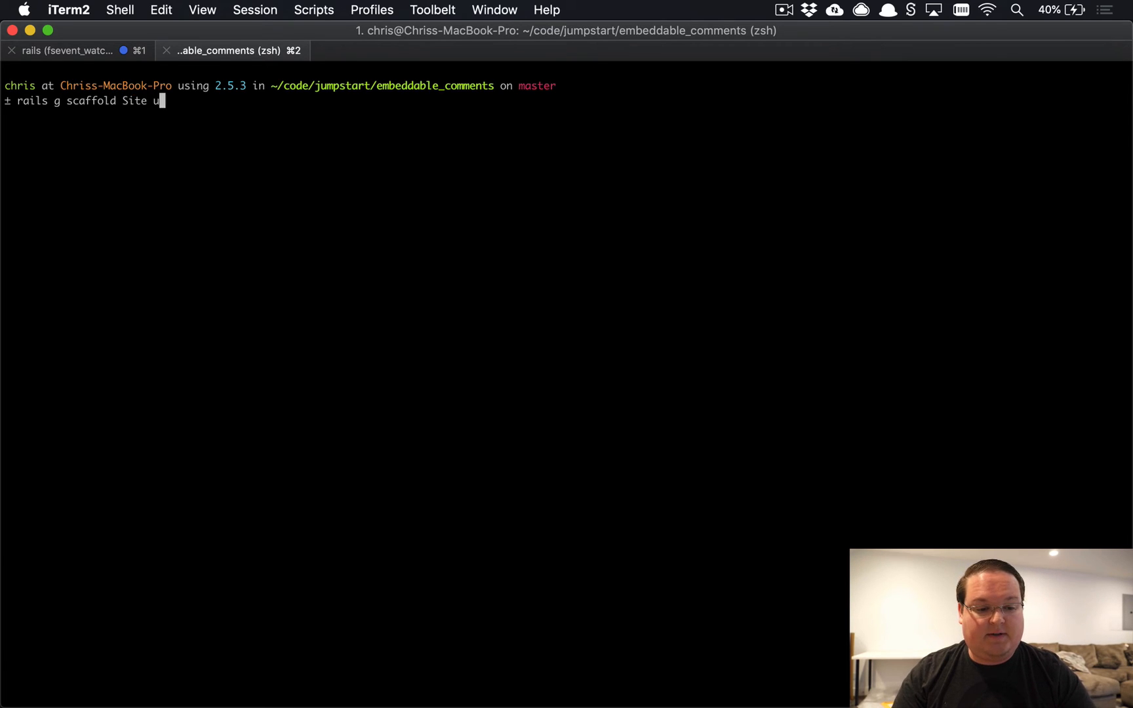
{"action": "type", "text": "ser:references"}
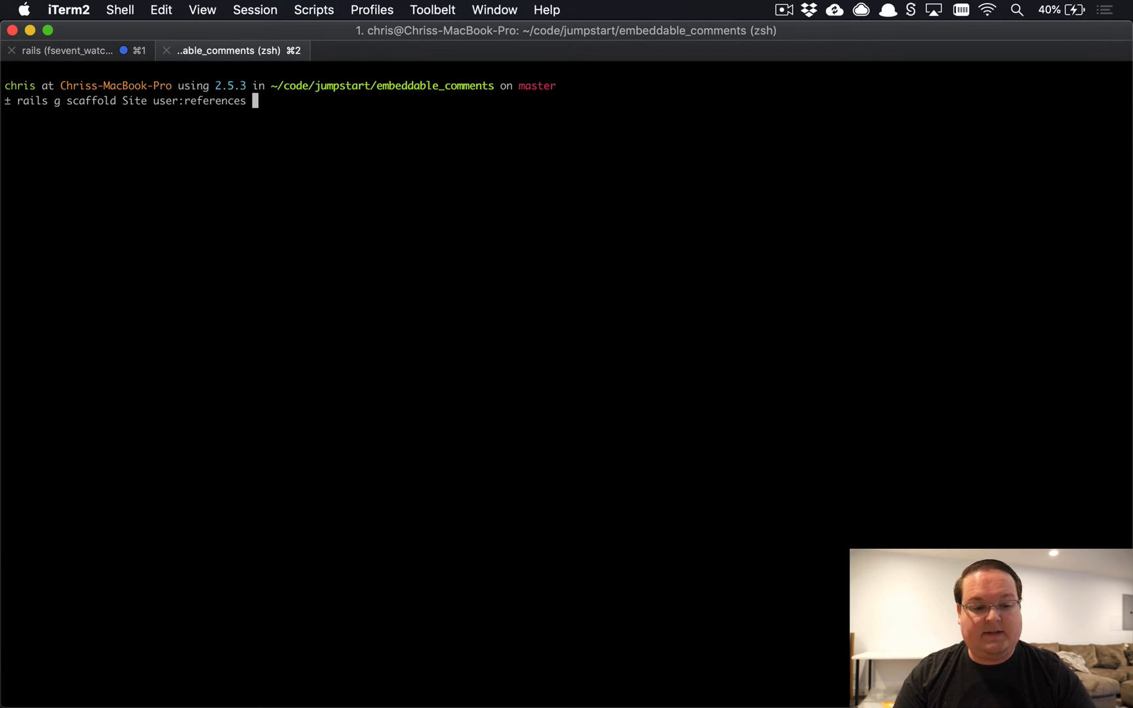
{"action": "type", "text": "domain"}
{"action": "key", "text": "Return"}
{"action": "type", "text": "rails g migr"}
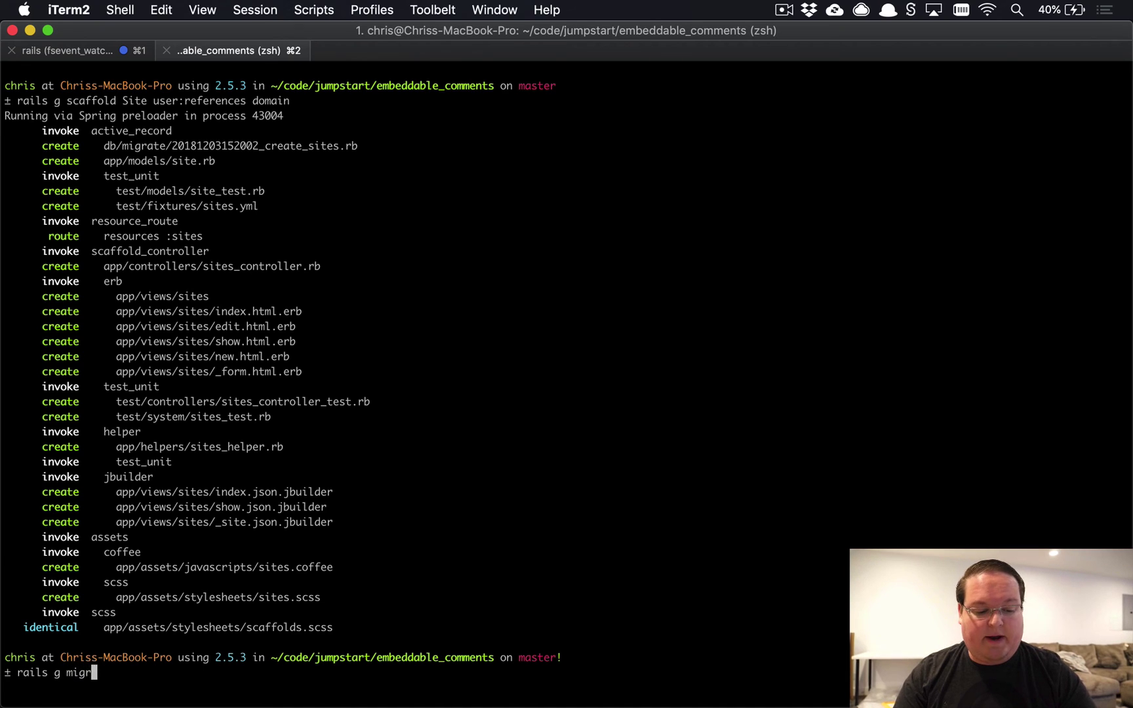
{"action": "type", "text": "ation AddSiteToDi"}
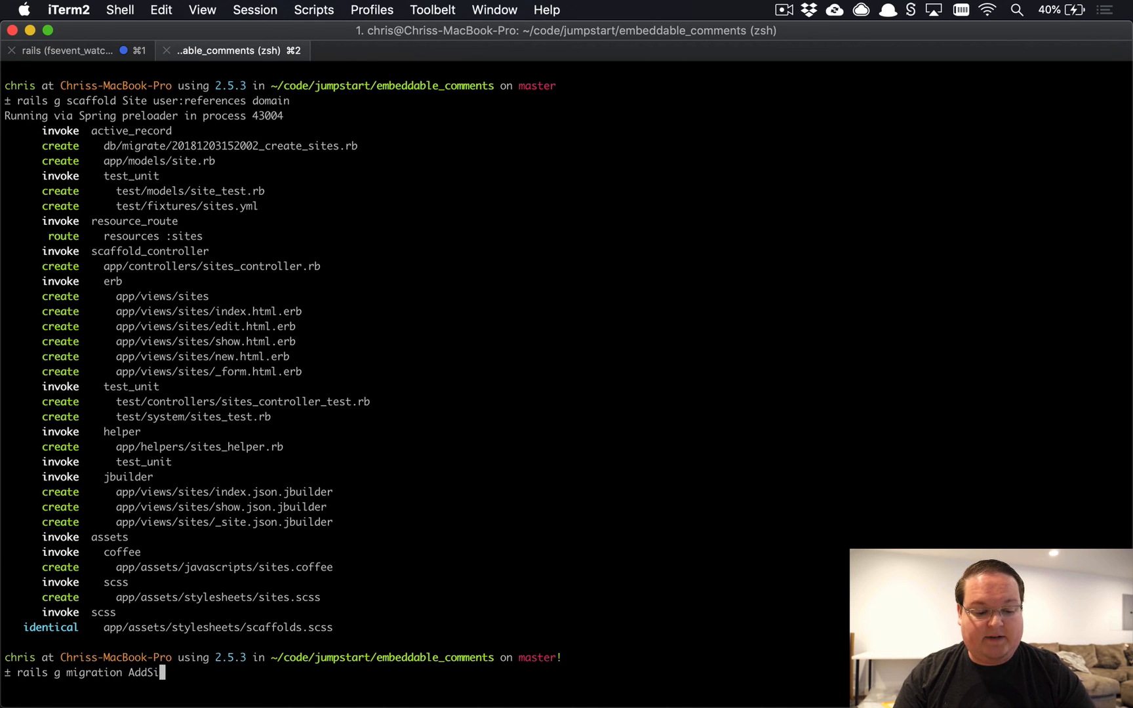
{"action": "type", "text": "scussions"}
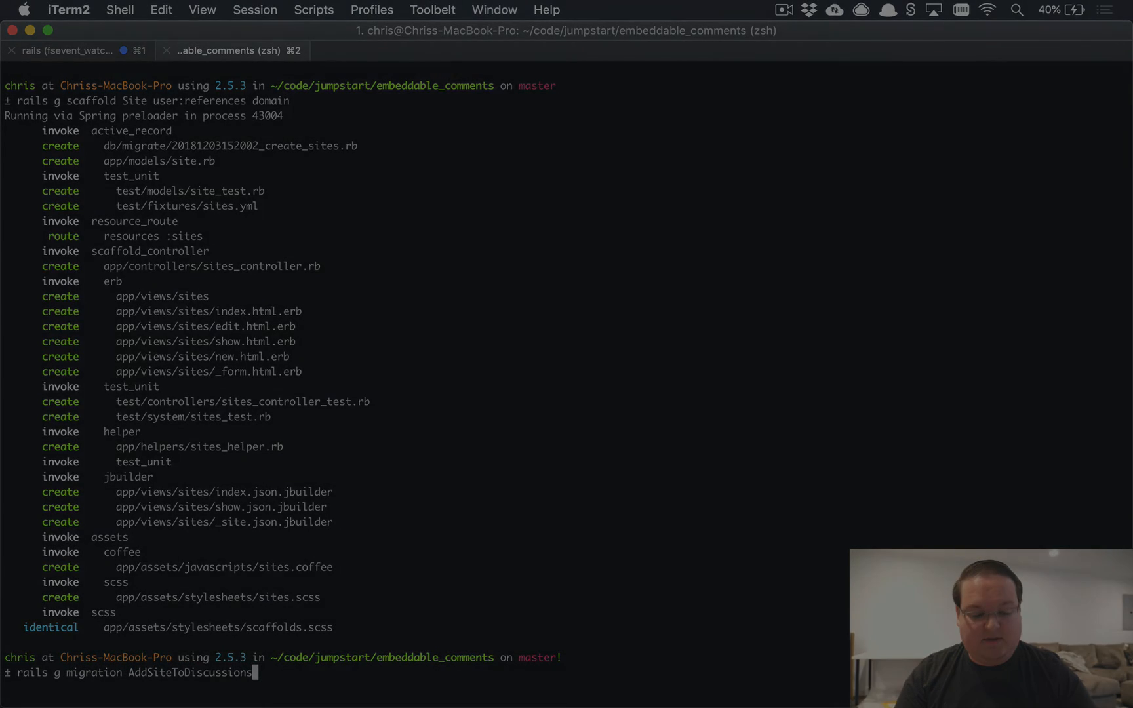